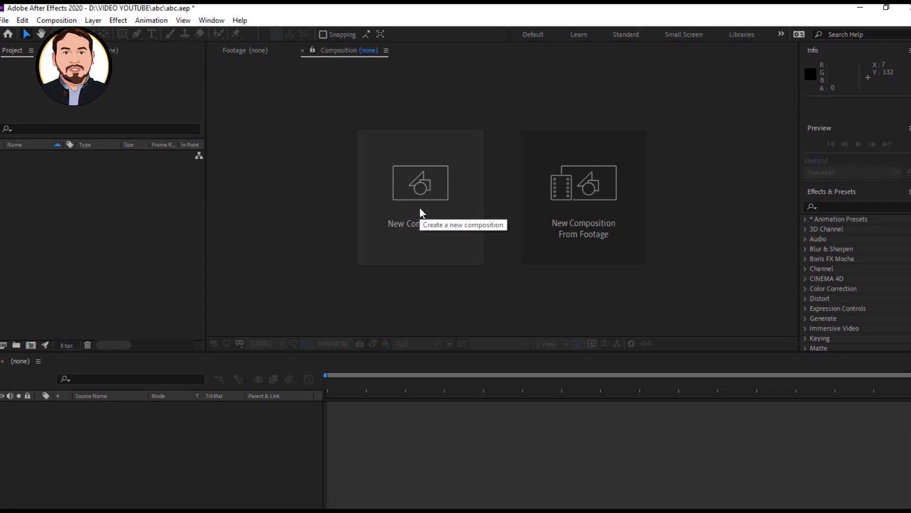
- Create a composition named "huruf a" with the duration set to 0:00:05:00
{"action": "left_click", "coordinate": [400, 203]}
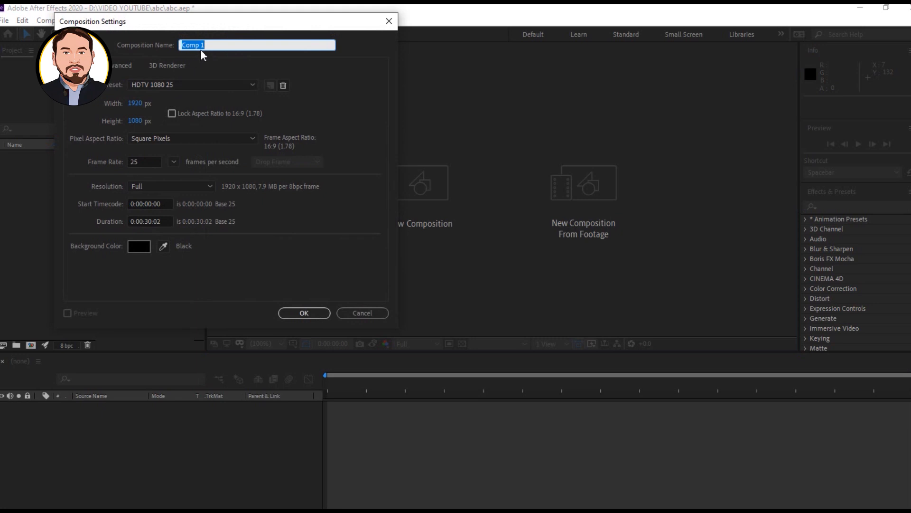
{"action": "type", "text": "huruf a"}
{"action": "double_click", "coordinate": [155, 220]}
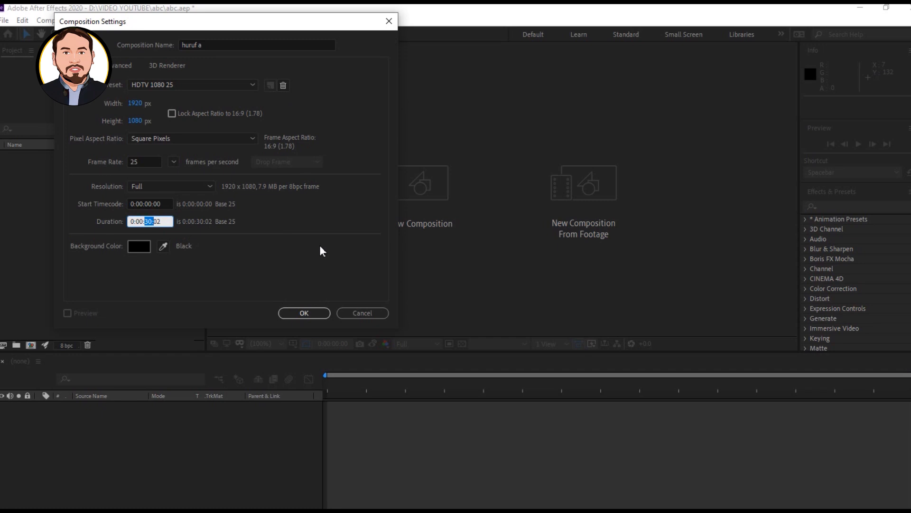
{"action": "type", "text": "2:"}
{"action": "key", "text": "Right"}
{"action": "key", "text": "shift+Right"}
{"action": "type", "text": "0"}
{"action": "left_click", "coordinate": [307, 315]}
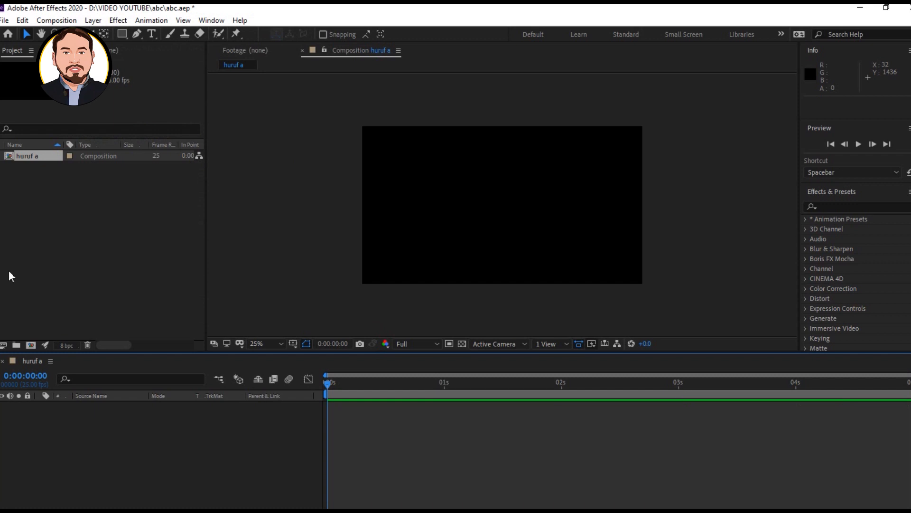
- Import the Illustrator file "a" from the abc folder as footage
{"action": "left_click", "coordinate": [67, 284]}
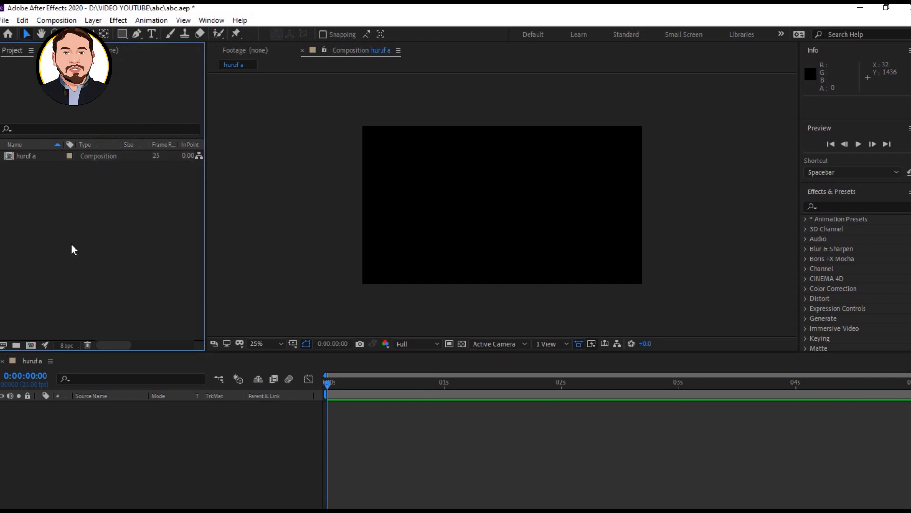
{"action": "double_click", "coordinate": [84, 243]}
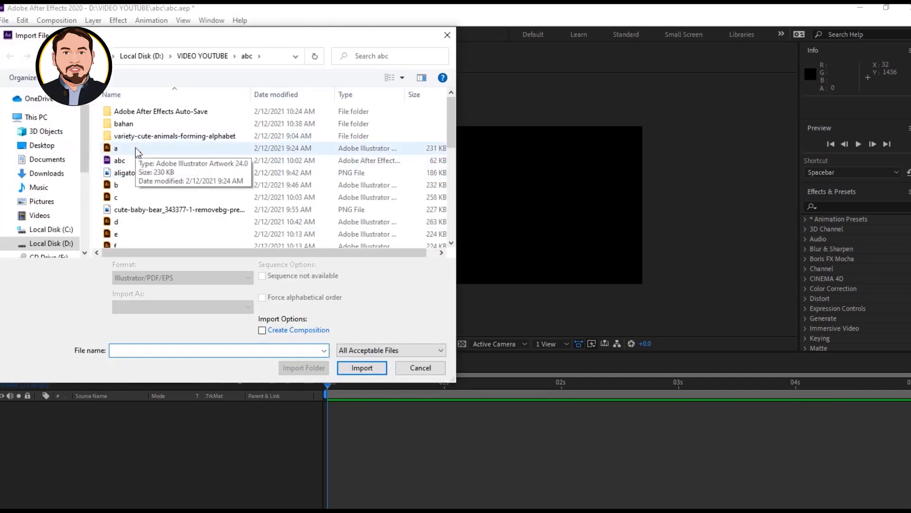
{"action": "left_click", "coordinate": [135, 148]}
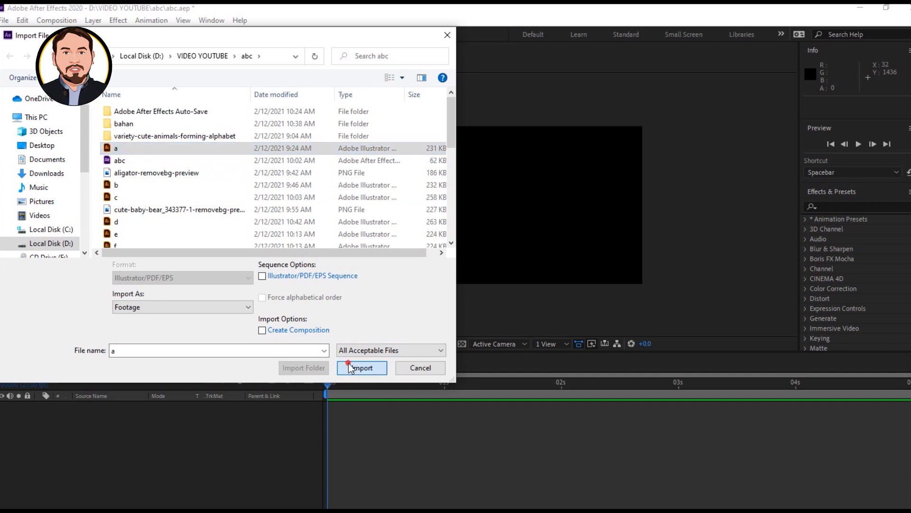
{"action": "left_click", "coordinate": [362, 368]}
- Import the PNG file "aligator-removebg-preview" from the abc folder
{"action": "right_click", "coordinate": [98, 199]}
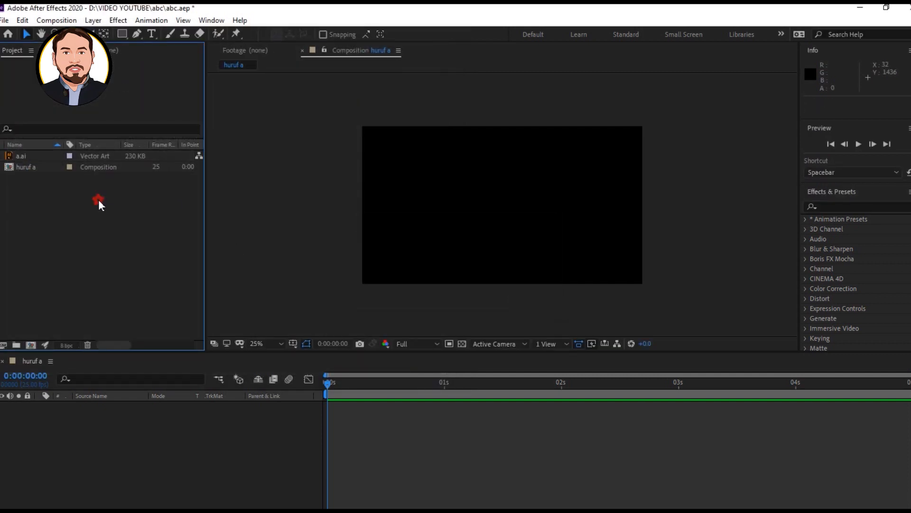
{"action": "left_click", "coordinate": [81, 218]}
{"action": "double_click", "coordinate": [147, 225]}
{"action": "double_click", "coordinate": [125, 174]}
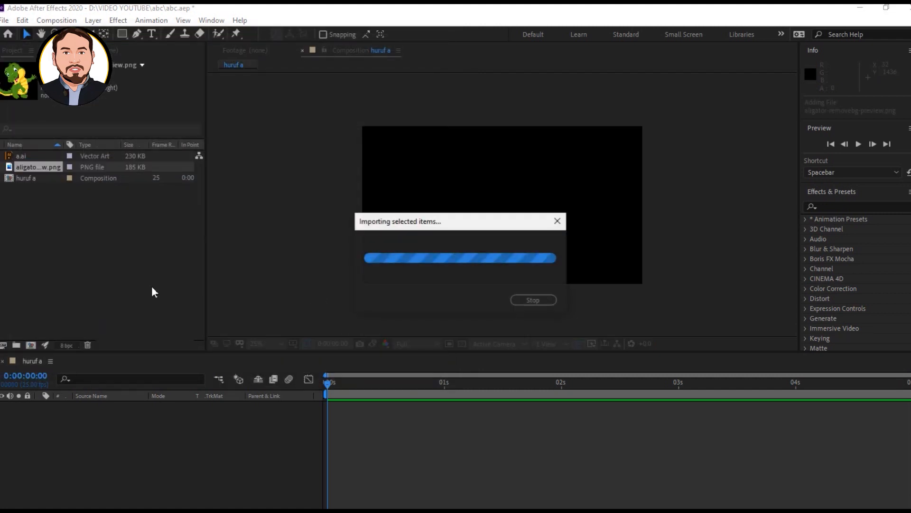
- Find the playground background image lmp9_us0c_201128 (JPG) in the abc folder and import it
{"action": "left_click", "coordinate": [129, 273]}
{"action": "double_click", "coordinate": [69, 223]}
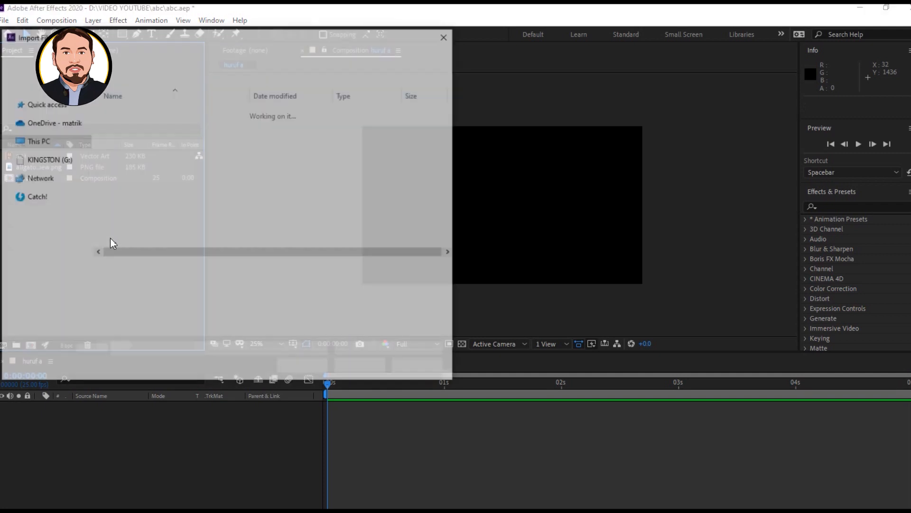
{"action": "scroll", "coordinate": [187, 219], "scroll_direction": "down", "scroll_amount": 4}
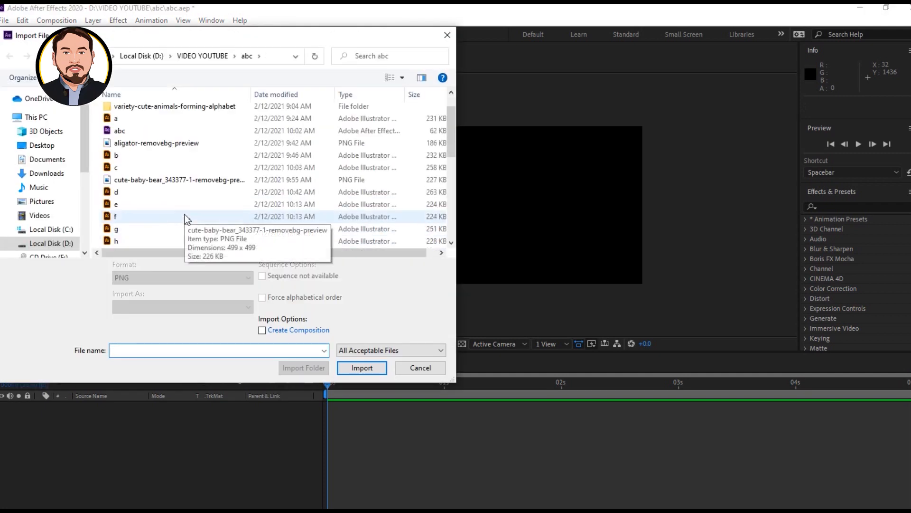
{"action": "scroll", "coordinate": [186, 218], "scroll_direction": "up", "scroll_amount": 4}
{"action": "double_click", "coordinate": [130, 125]}
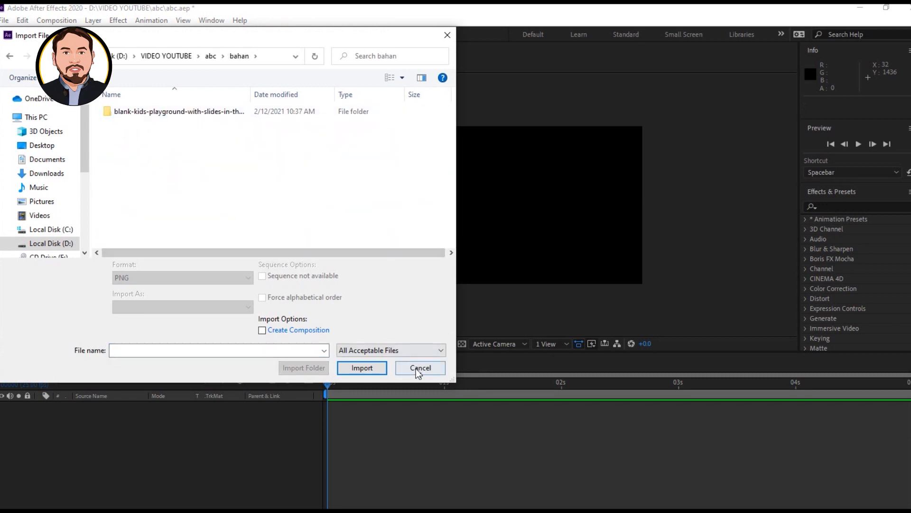
{"action": "double_click", "coordinate": [167, 113]}
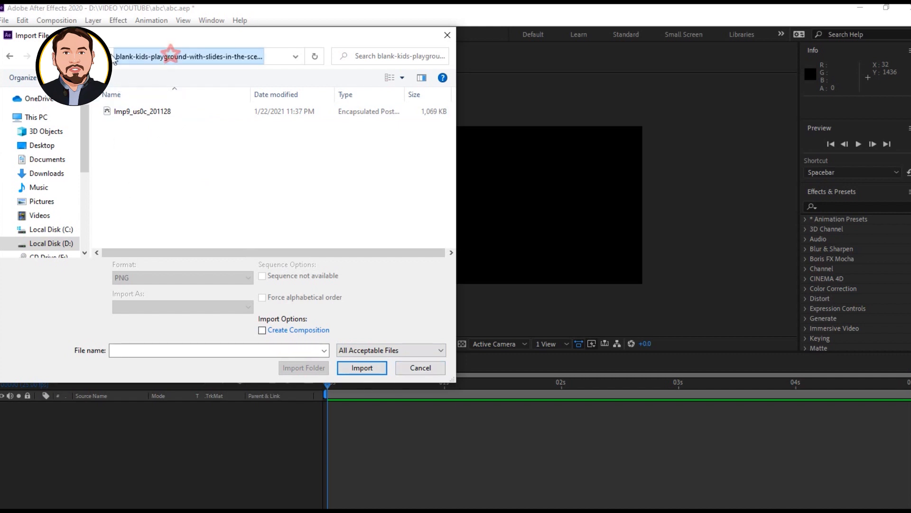
{"action": "left_click", "coordinate": [94, 56]}
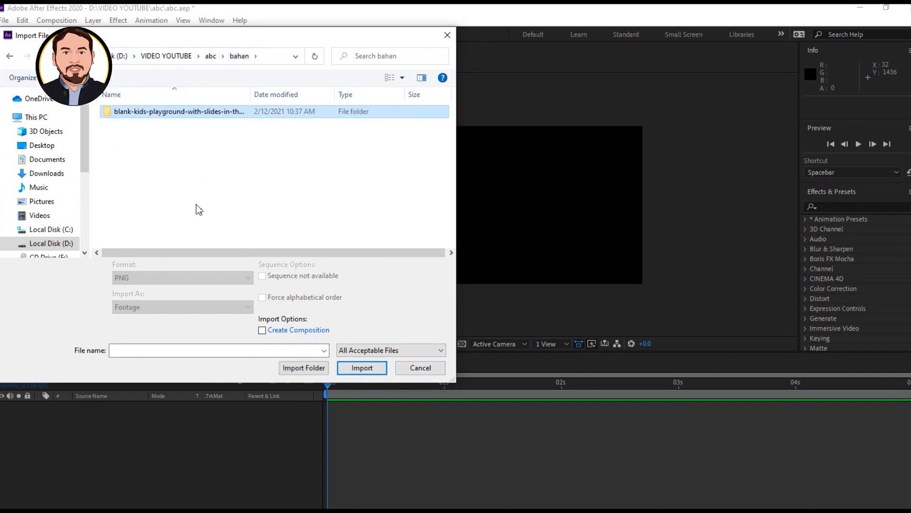
{"action": "left_click", "coordinate": [209, 57]}
{"action": "scroll", "coordinate": [190, 197], "scroll_direction": "down", "scroll_amount": 3}
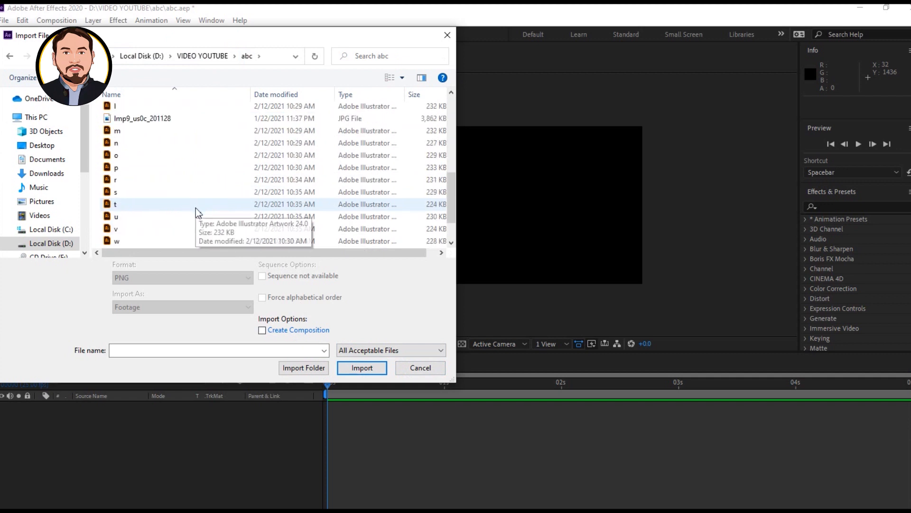
{"action": "scroll", "coordinate": [192, 207], "scroll_direction": "down", "scroll_amount": 3}
{"action": "left_click", "coordinate": [170, 121]}
{"action": "double_click", "coordinate": [170, 121]}
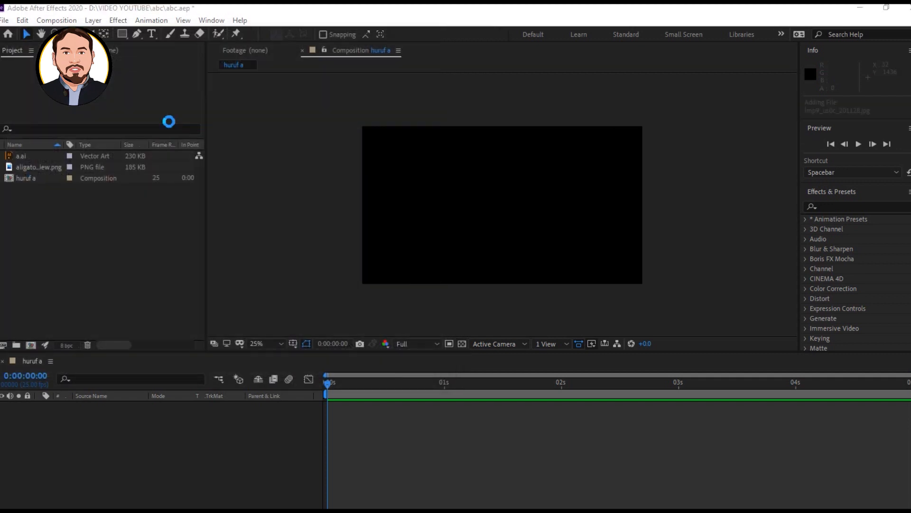
- Add the imported playground JPG to the "huruf a" timeline as a layer starting at 0 seconds
{"action": "left_click", "coordinate": [76, 236]}
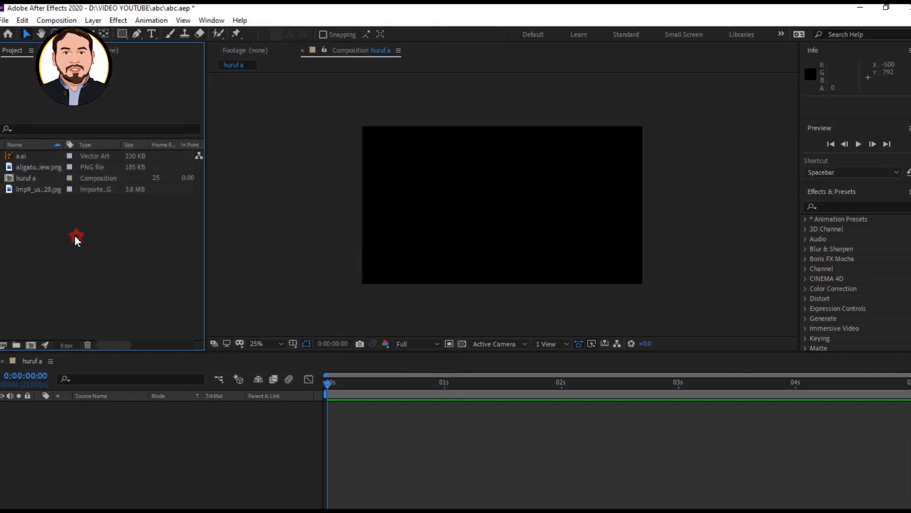
{"action": "left_click", "coordinate": [42, 190]}
{"action": "left_click", "coordinate": [64, 225]}
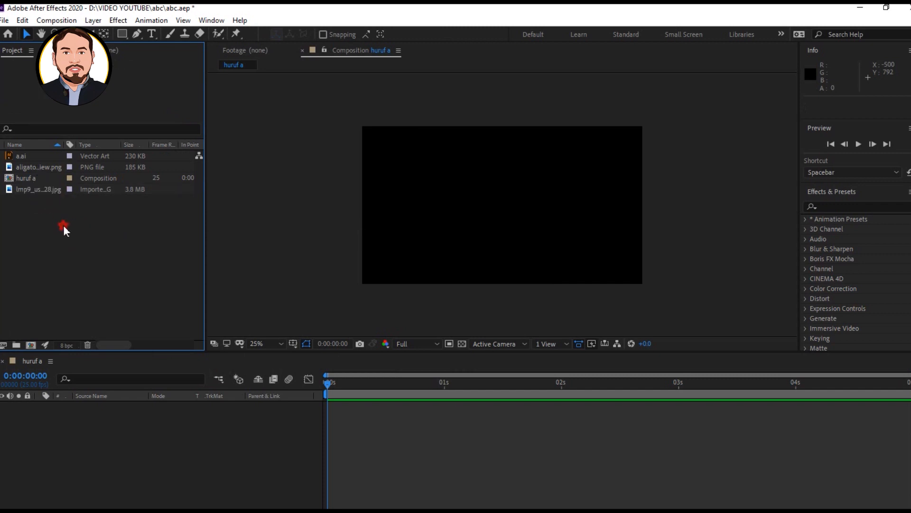
{"action": "left_click", "coordinate": [42, 188]}
{"action": "mouse_move", "coordinate": [42, 189]}
{"action": "left_mouse_down"}
{"action": "mouse_move", "coordinate": [253, 335]}
{"action": "mouse_move", "coordinate": [352, 436]}
{"action": "mouse_move", "coordinate": [367, 434]}
{"action": "mouse_move", "coordinate": [380, 407]}
{"action": "mouse_move", "coordinate": [355, 409]}
{"action": "left_mouse_up"}
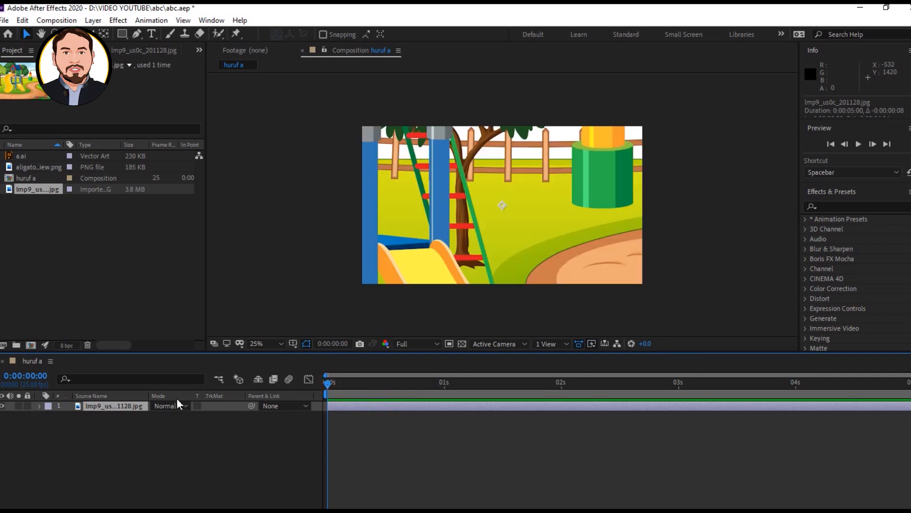
- Scale the playground background layer to 37% so the scene fits the composition frame
{"action": "key", "text": "s"}
{"action": "left_click_drag", "start_coordinate": [172, 416], "coordinate": [143, 420]}
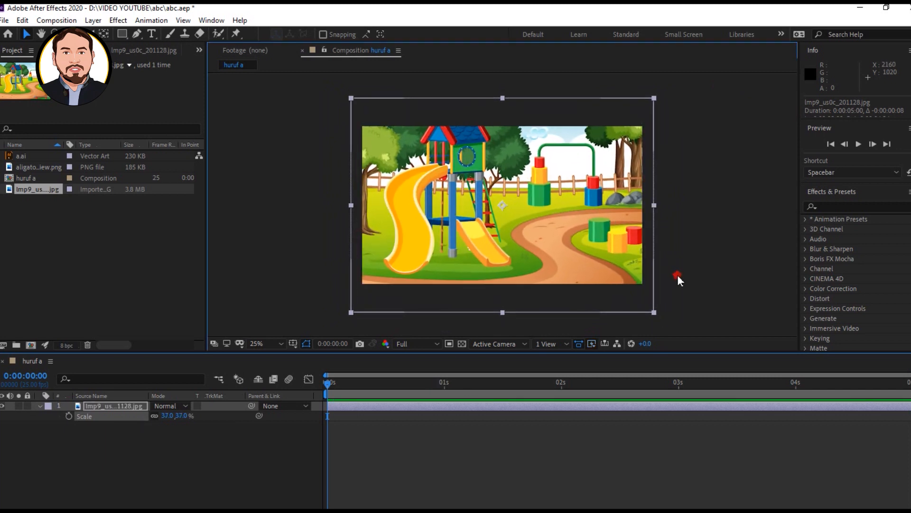
{"action": "left_click", "coordinate": [676, 275]}
- With no layer selected, draw an open curved Pen path from the slide's top down its chute and up to the green block beside the path
{"action": "left_click", "coordinate": [93, 269]}
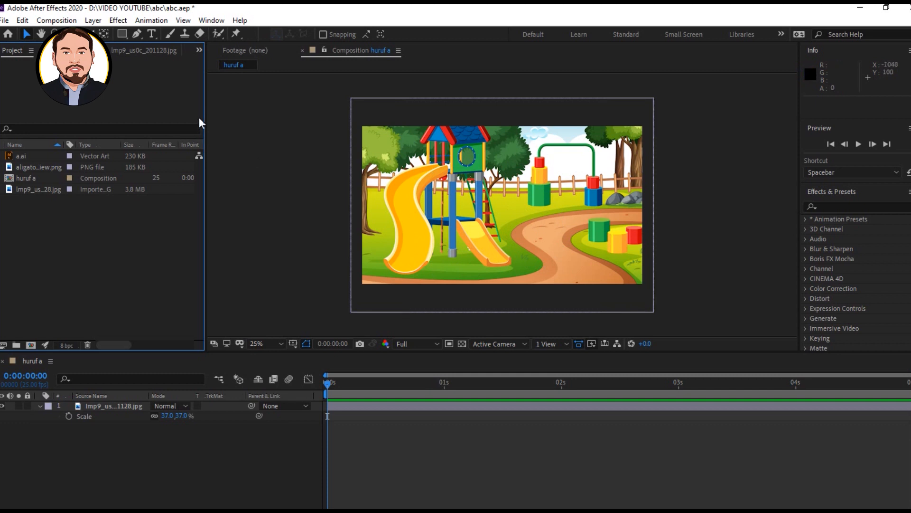
{"action": "left_click", "coordinate": [132, 35]}
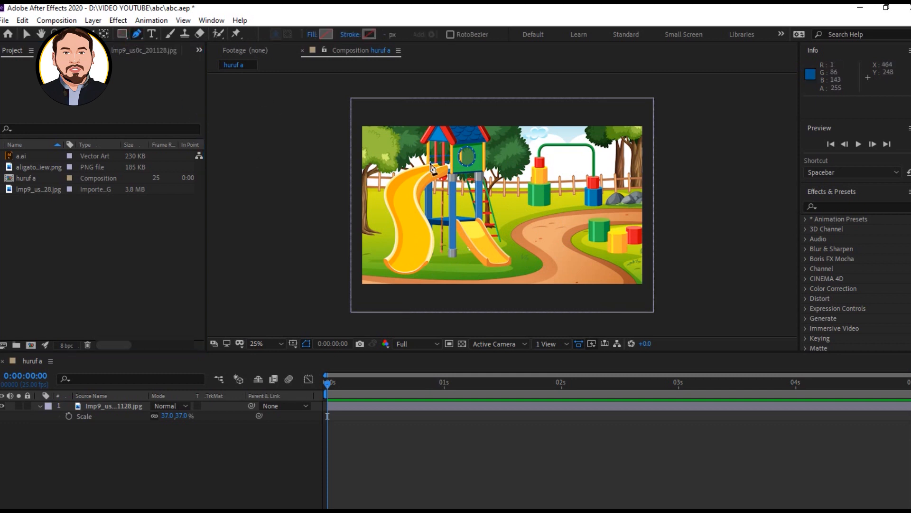
{"action": "left_click", "coordinate": [448, 163]}
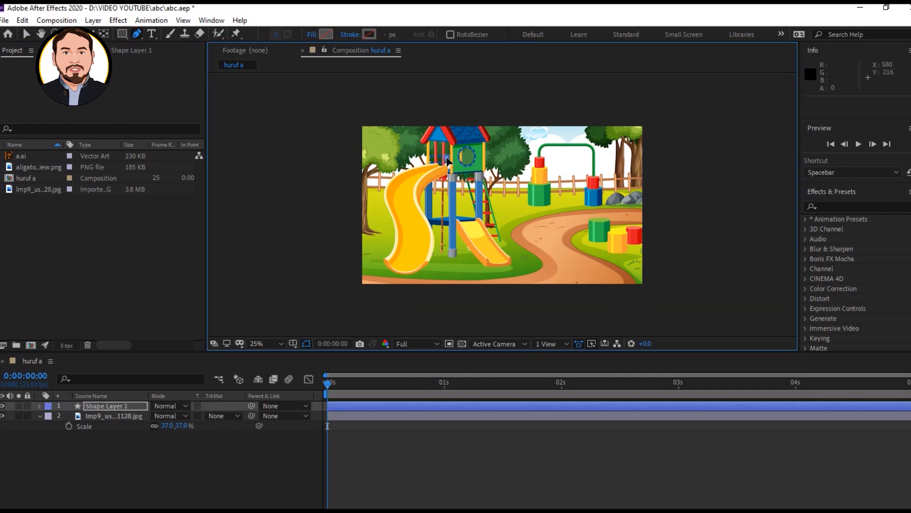
{"action": "left_click", "coordinate": [402, 192]}
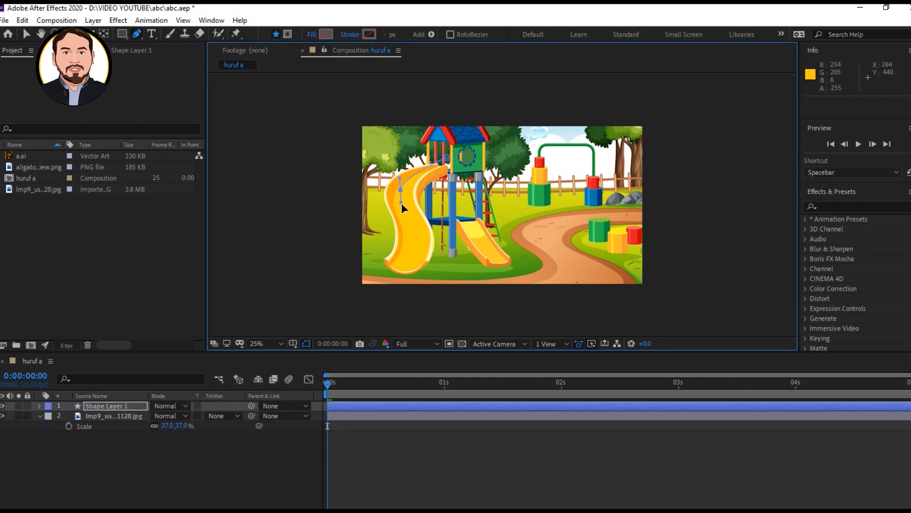
{"action": "left_click", "coordinate": [403, 210]}
{"action": "left_click", "coordinate": [420, 243]}
{"action": "left_click_drag", "start_coordinate": [420, 242], "coordinate": [493, 238]}
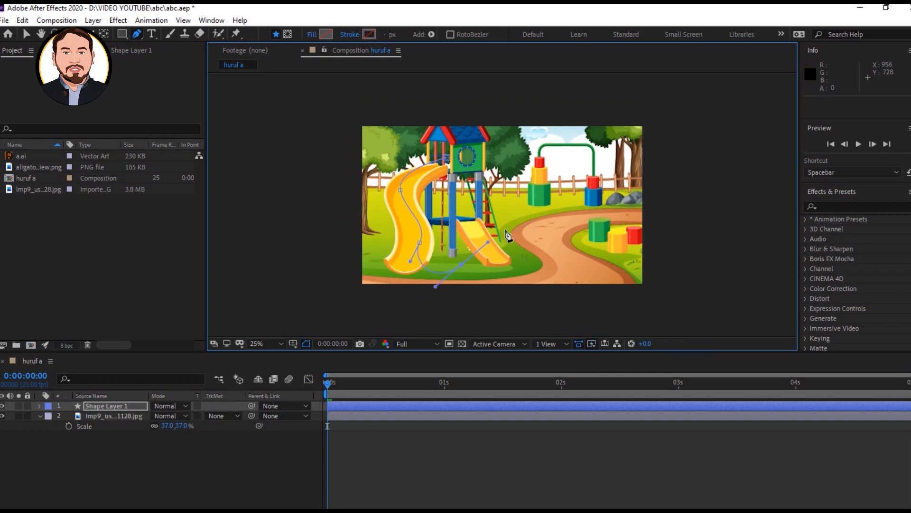
{"action": "left_click", "coordinate": [541, 205]}
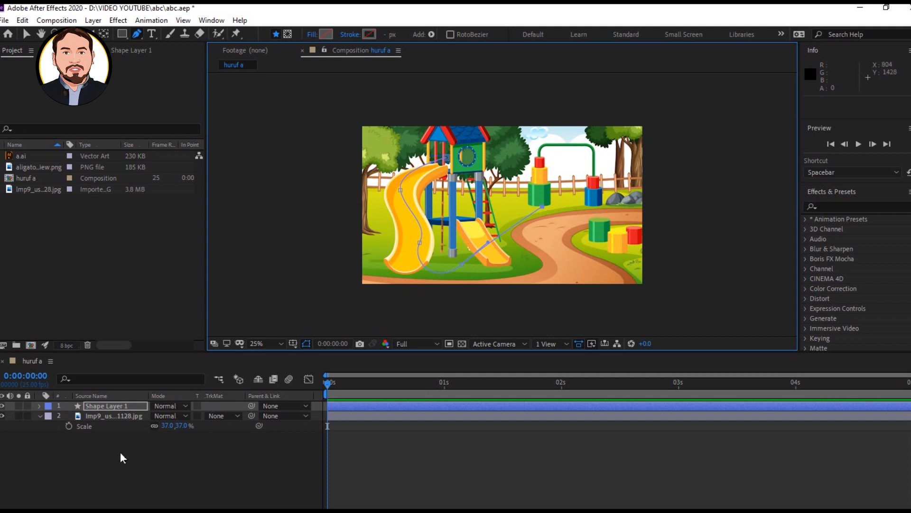
- Copy the Path property of Path 1 in Shape Layer 1, and collapse the layer
{"action": "left_click", "coordinate": [39, 407]}
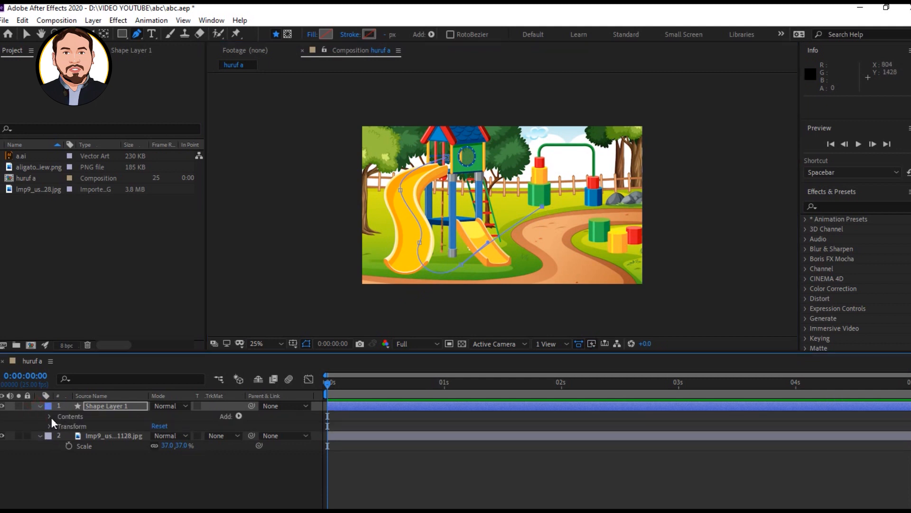
{"action": "left_click", "coordinate": [49, 416]}
{"action": "left_click", "coordinate": [58, 426]}
{"action": "left_click", "coordinate": [88, 436]}
{"action": "left_click", "coordinate": [110, 438]}
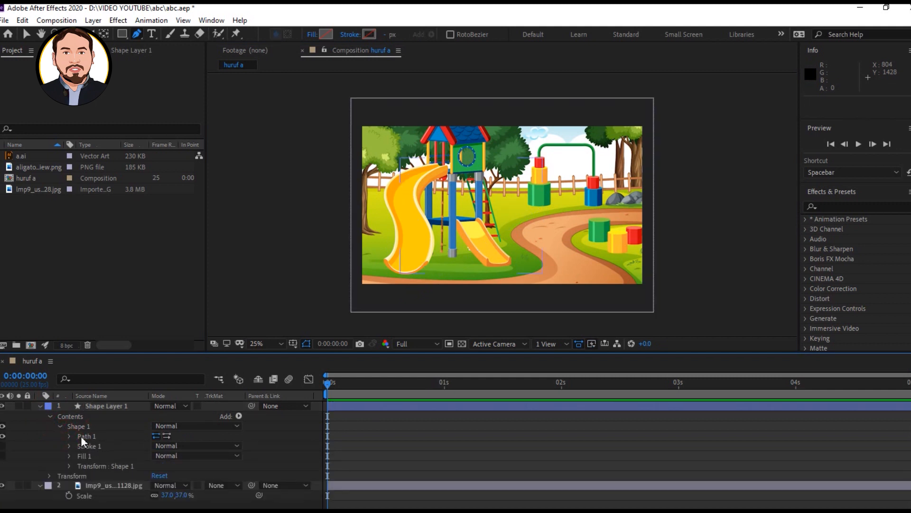
{"action": "left_click", "coordinate": [69, 435]}
{"action": "left_click", "coordinate": [99, 444]}
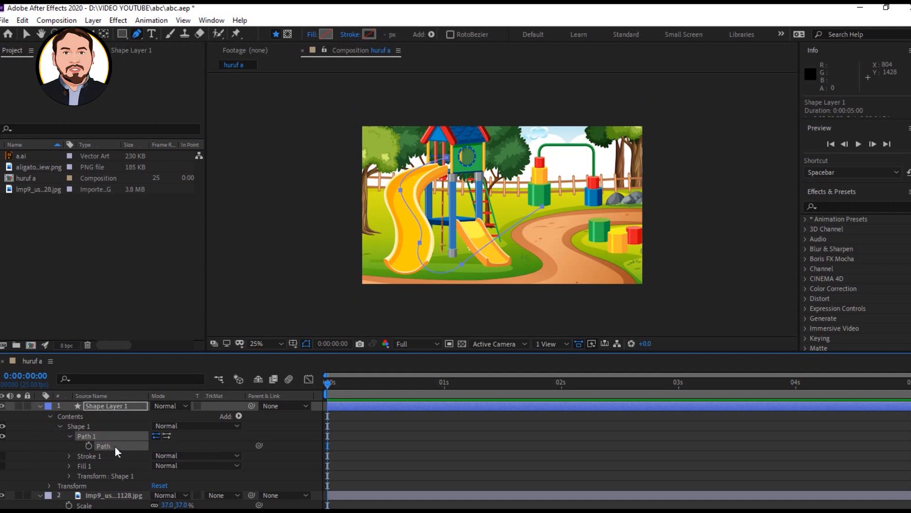
{"action": "left_click", "coordinate": [41, 406]}
- Add a.ai to the timeline above Shape Layer 1 and switch to the Selection tool
{"action": "left_click", "coordinate": [43, 208]}
{"action": "left_click", "coordinate": [25, 158]}
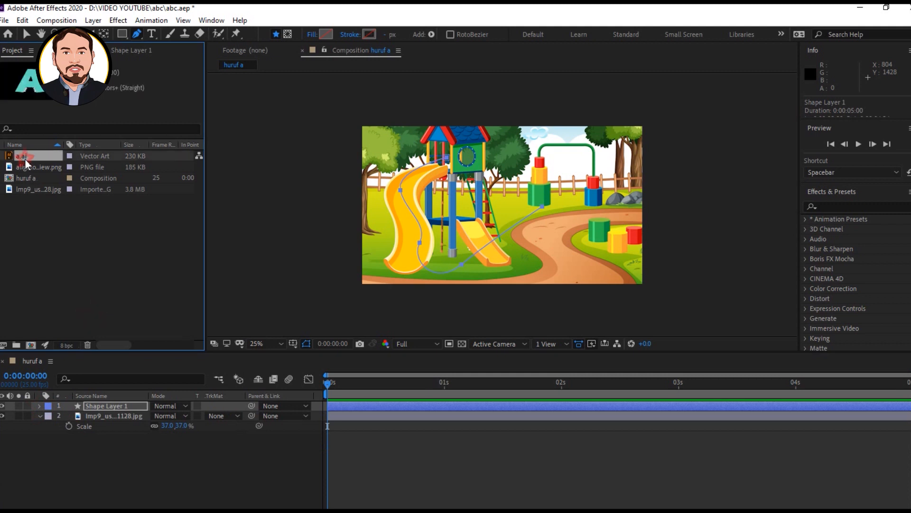
{"action": "left_click_drag", "start_coordinate": [22, 157], "coordinate": [116, 403]}
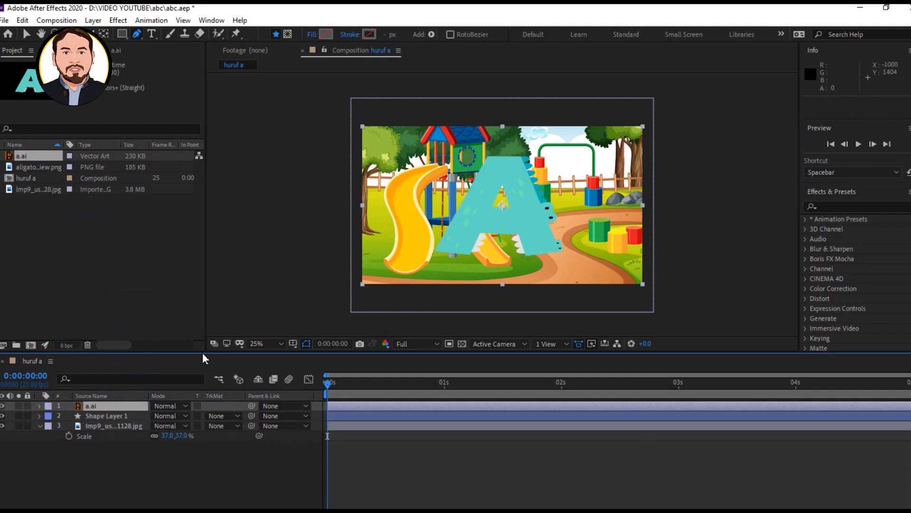
{"action": "left_click", "coordinate": [27, 34]}
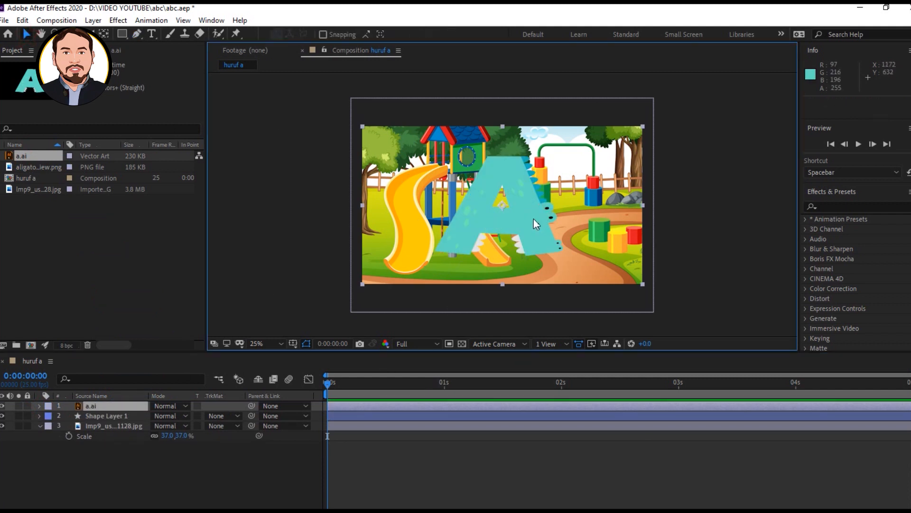
- Reveal the a.ai layer's Position property and paste the copied path into it as motion keyframes
{"action": "left_click", "coordinate": [40, 405]}
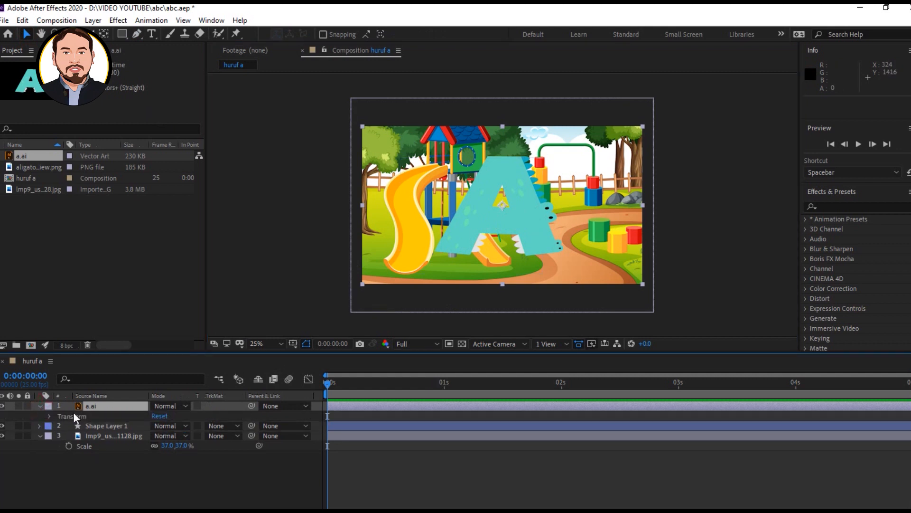
{"action": "key", "text": "p"}
{"action": "left_click", "coordinate": [90, 415]}
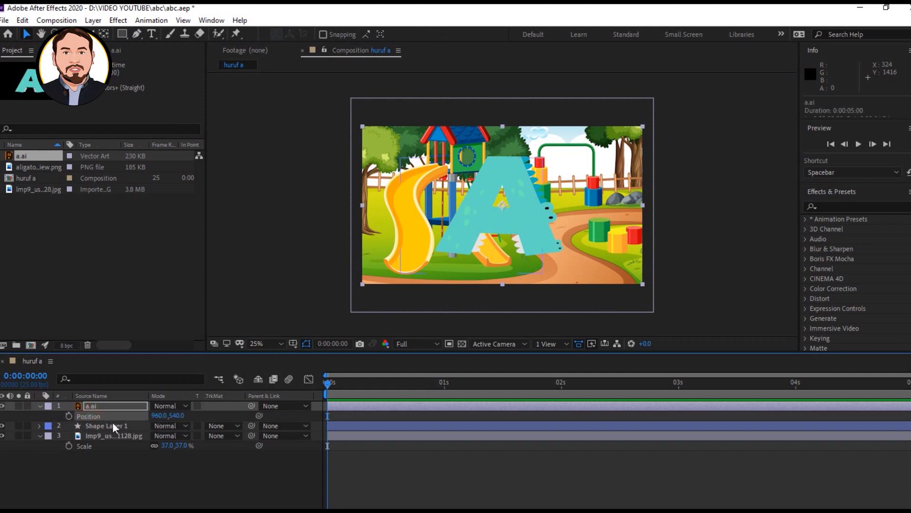
{"action": "key", "text": "ctrl+v"}
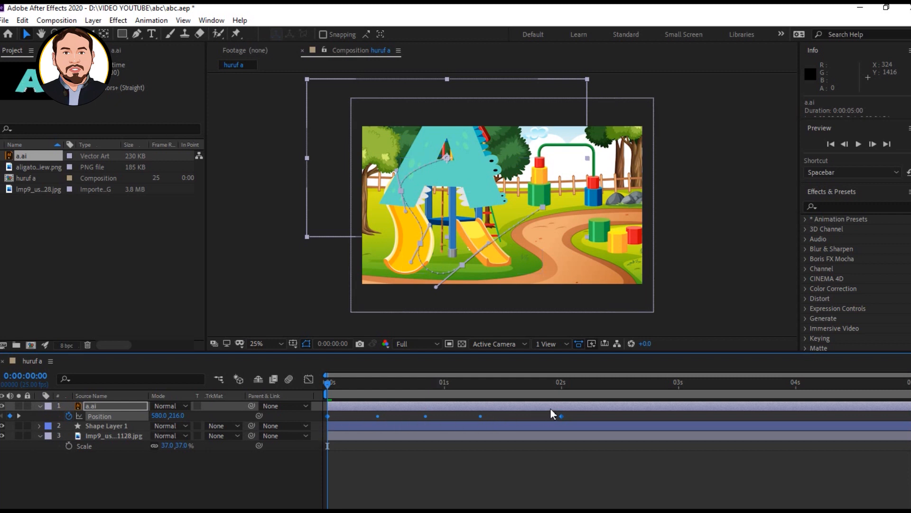
{"action": "left_click", "coordinate": [127, 406]}
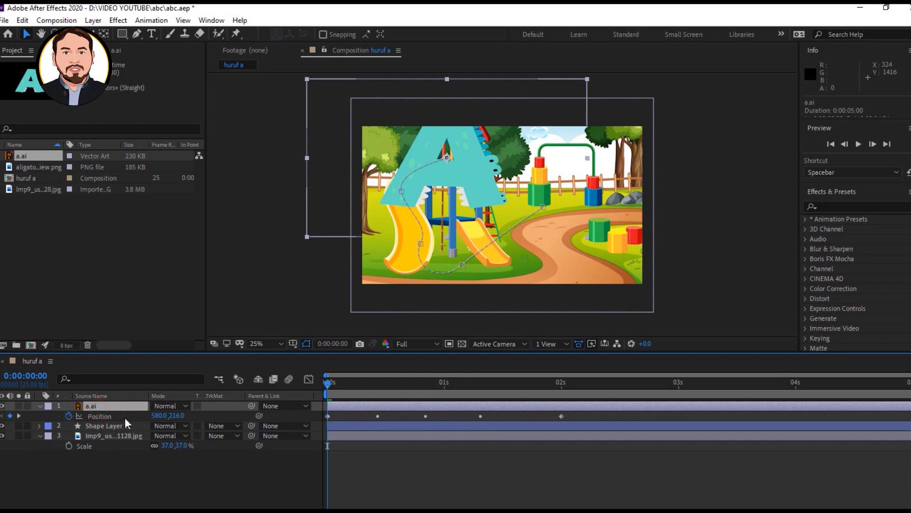
- Show the a.ai layer's Transform properties and keyframe its Scale at 0% at 0:00:00:00
{"action": "key", "text": "s"}
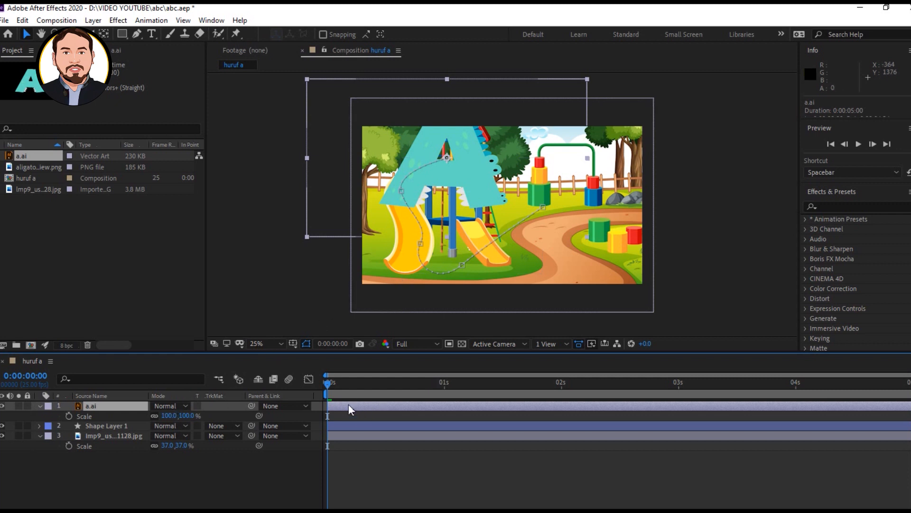
{"action": "left_click", "coordinate": [40, 404]}
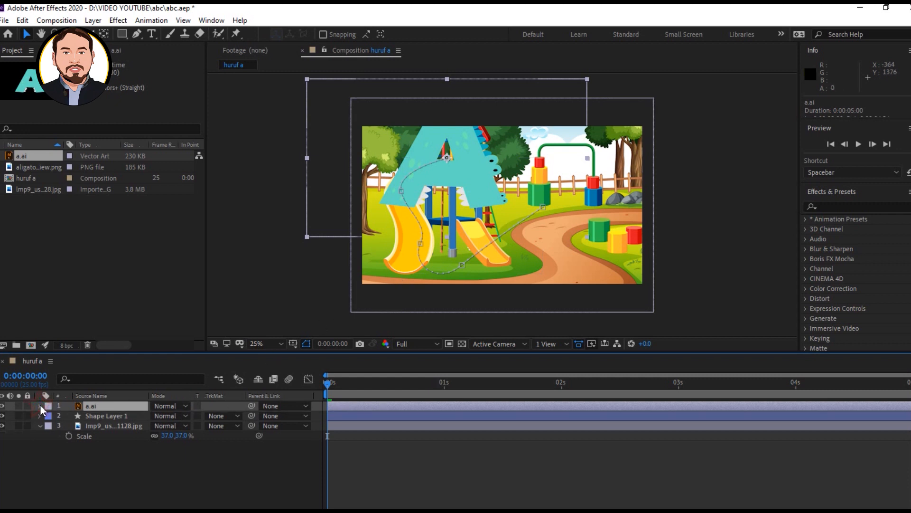
{"action": "left_click", "coordinate": [40, 405]}
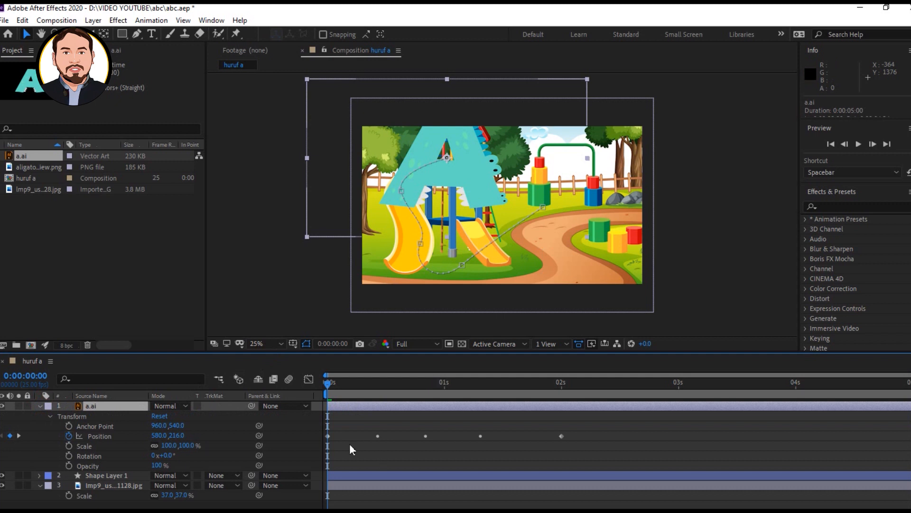
{"action": "left_click", "coordinate": [170, 445]}
{"action": "type", "text": "0"}
{"action": "key", "text": "Return"}
{"action": "left_click_drag", "start_coordinate": [332, 383], "coordinate": [343, 394]}
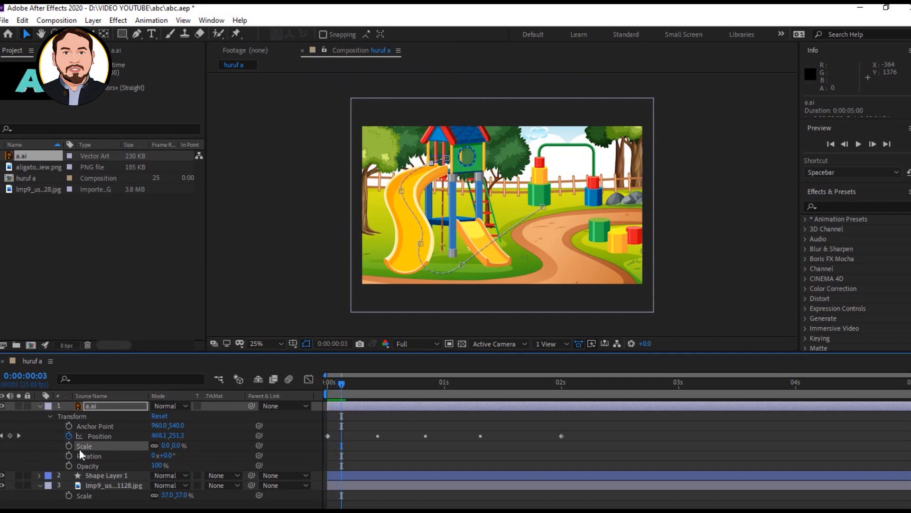
{"action": "left_click_drag", "start_coordinate": [336, 382], "coordinate": [328, 384]}
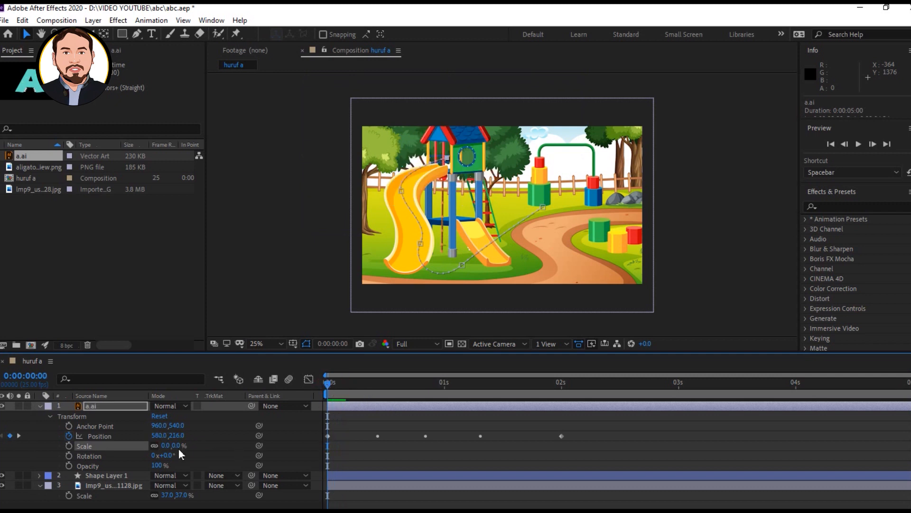
{"action": "left_click", "coordinate": [69, 446]}
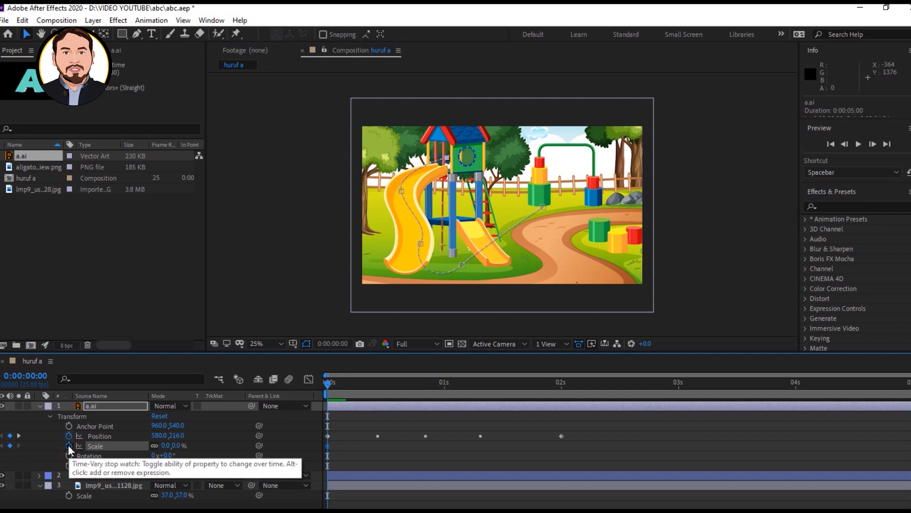
- Keyframe the a.ai layer's Scale at 30% at 0:00:00:11 and 50% at 0:00:00:21, matching its second and third Position keyframes
{"action": "left_click", "coordinate": [326, 383]}
{"action": "left_click_drag", "start_coordinate": [326, 383], "coordinate": [376, 394]}
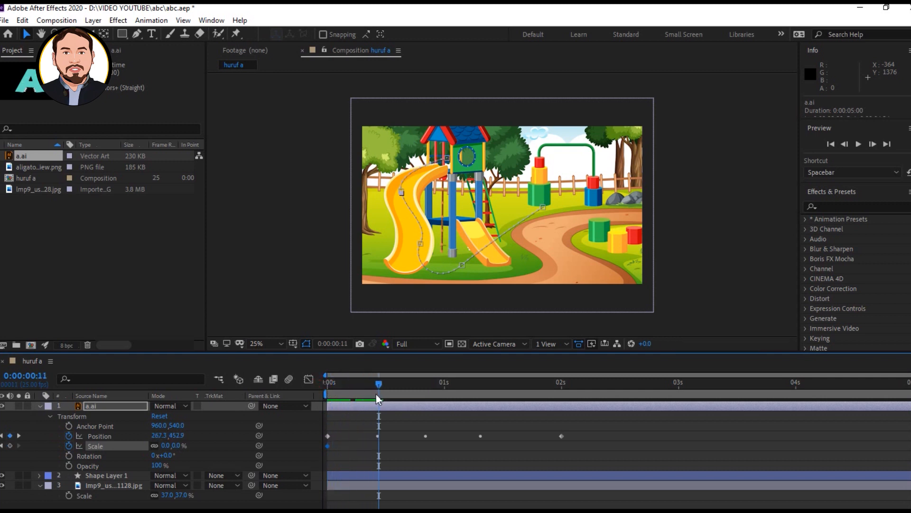
{"action": "left_click", "coordinate": [167, 444]}
{"action": "type", "text": "30"}
{"action": "left_click_drag", "start_coordinate": [380, 381], "coordinate": [429, 401]}
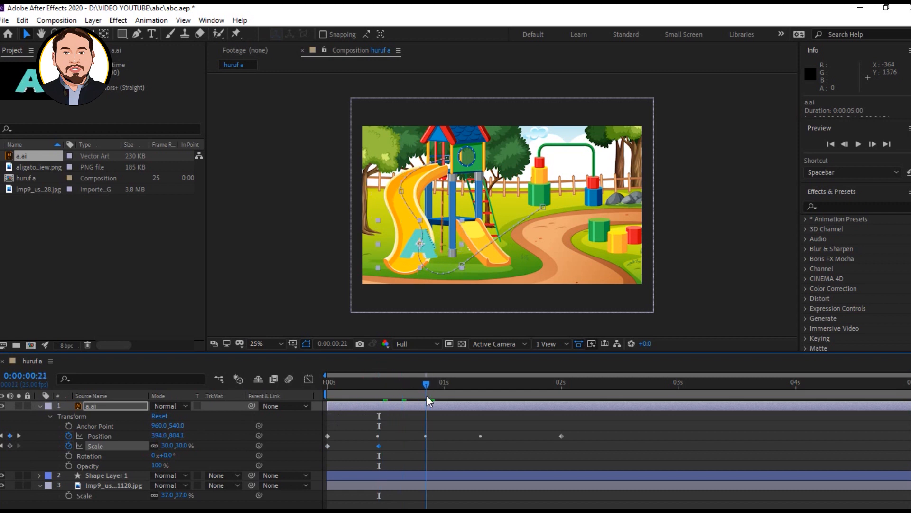
{"action": "left_click", "coordinate": [170, 445]}
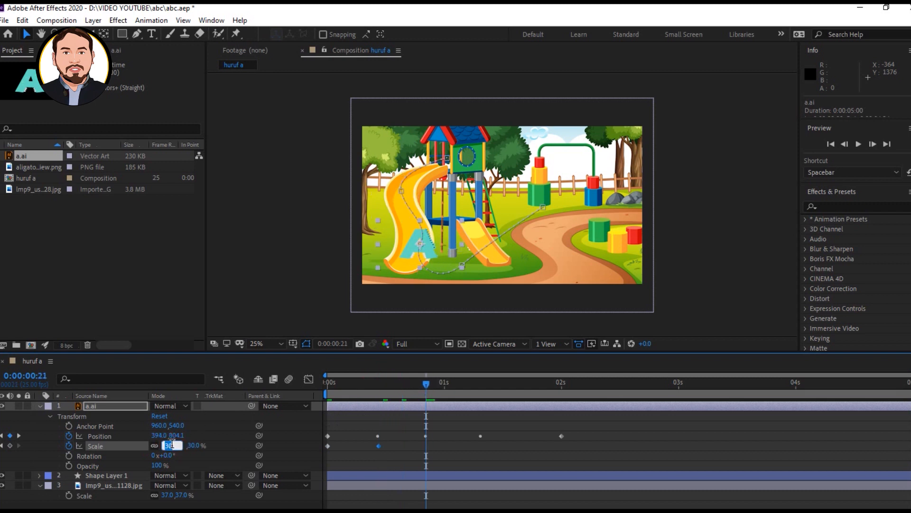
{"action": "type", "text": "5"}
- Keyframe the a.ai layer's Scale at 70% at 0:00:01:08 and 100% at 0:00:02:00, matching its last two Position keyframes
{"action": "left_click_drag", "start_coordinate": [427, 383], "coordinate": [483, 397]}
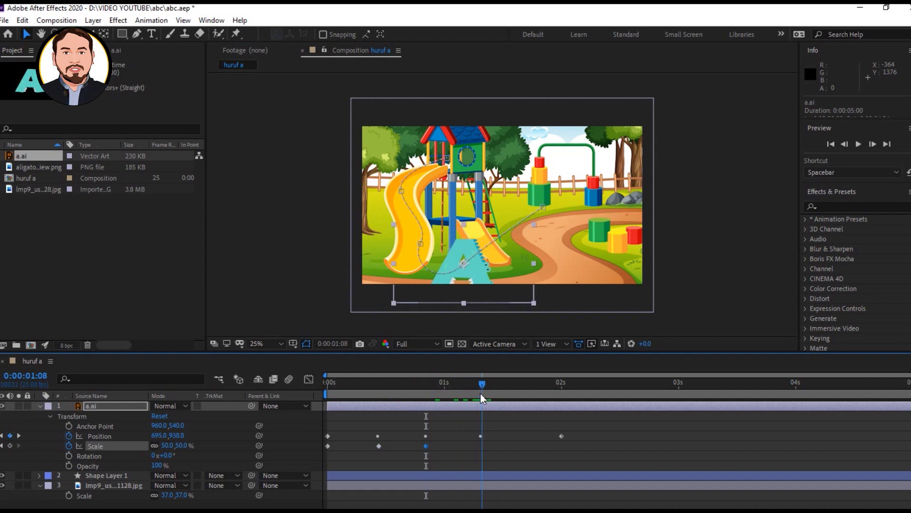
{"action": "left_click", "coordinate": [169, 446]}
{"action": "type", "text": "70"}
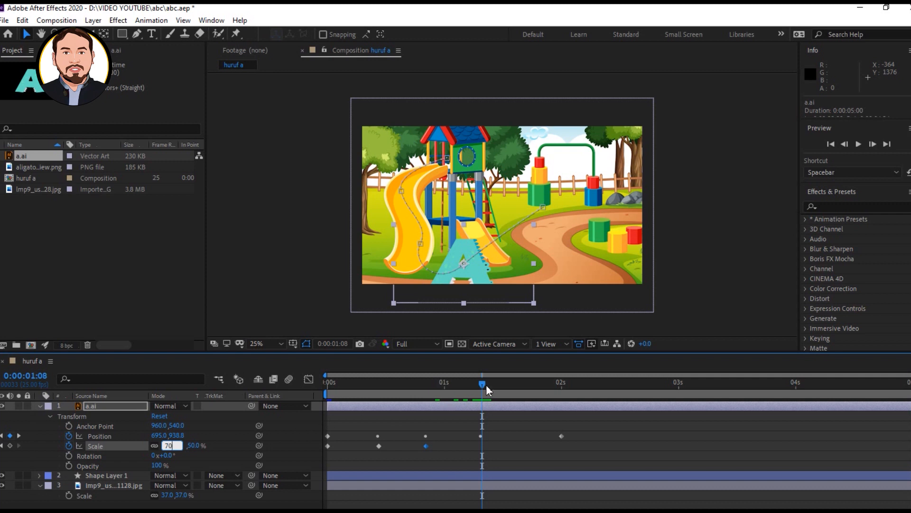
{"action": "left_click_drag", "start_coordinate": [499, 383], "coordinate": [562, 392]}
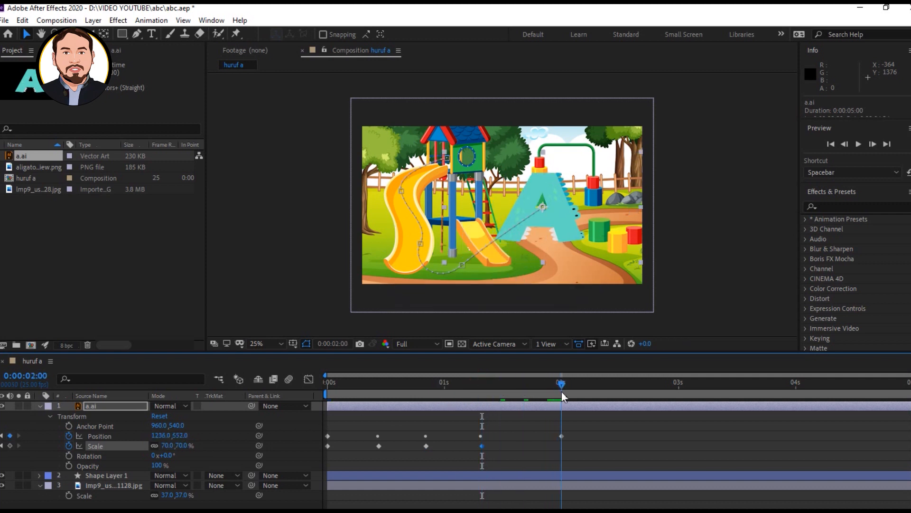
{"action": "left_click", "coordinate": [168, 443]}
{"action": "type", "text": "10"}
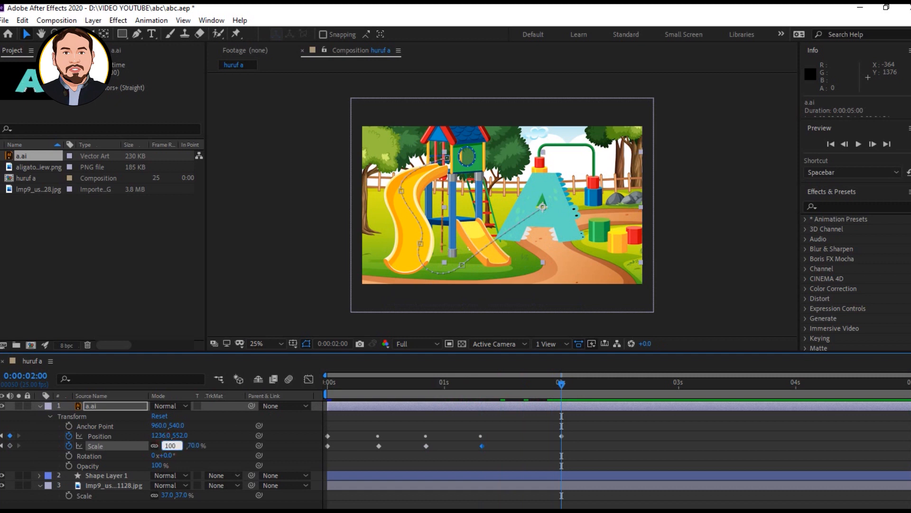
{"action": "type", "text": "0"}
{"action": "key", "text": "Return"}
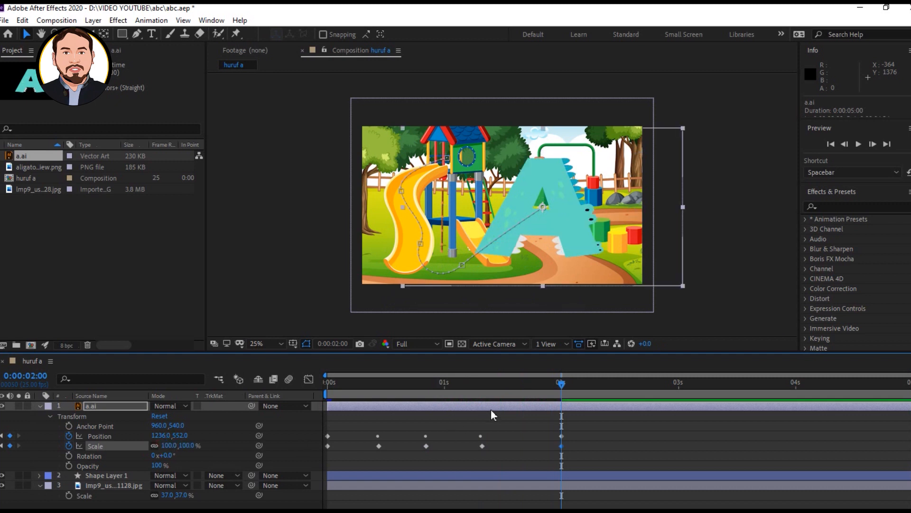
- Add aligator-removebg-preview.png to the timeline above a.ai and move the alligator to the foot of the big slide, at about 416, 788
{"action": "mouse_move", "coordinate": [562, 383]}
{"action": "left_mouse_down"}
{"action": "mouse_move", "coordinate": [308, 389]}
{"action": "mouse_move", "coordinate": [483, 401]}
{"action": "mouse_move", "coordinate": [565, 383]}
{"action": "left_mouse_up"}
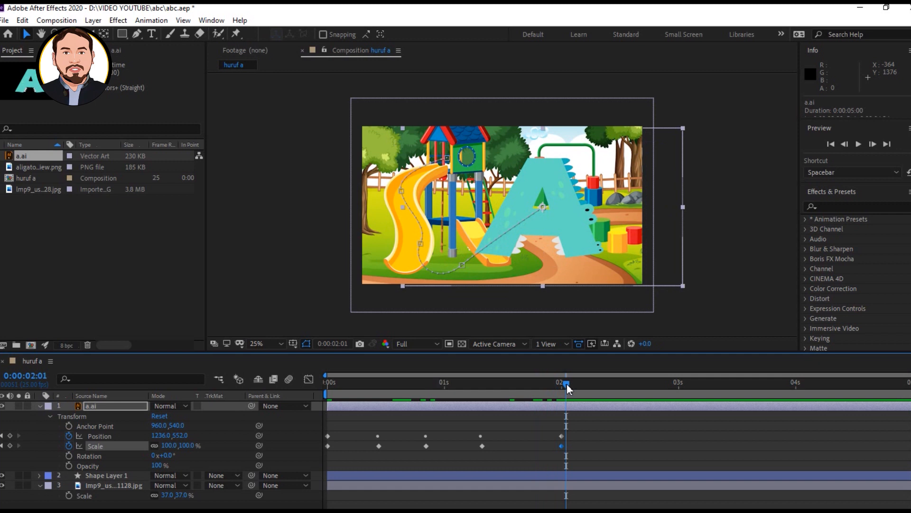
{"action": "left_click", "coordinate": [44, 266]}
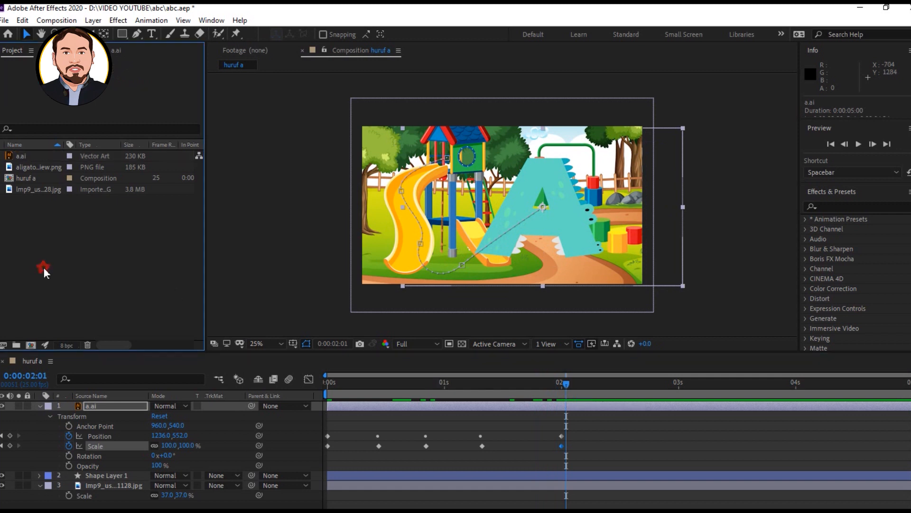
{"action": "left_click", "coordinate": [38, 171]}
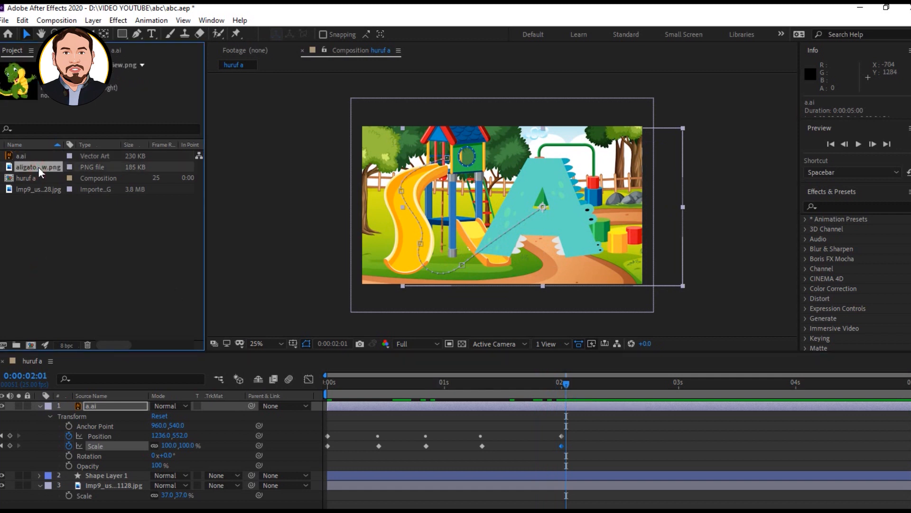
{"action": "left_click_drag", "start_coordinate": [38, 167], "coordinate": [102, 403]}
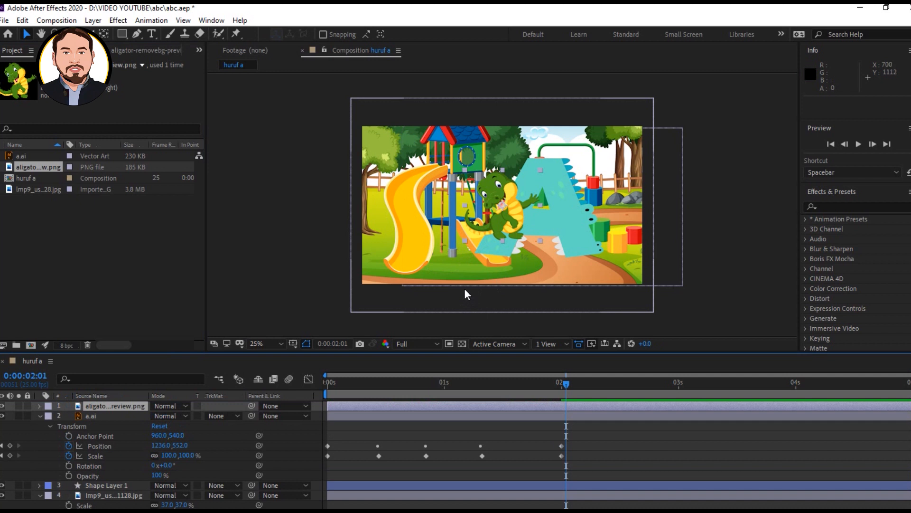
{"action": "left_click", "coordinate": [509, 221]}
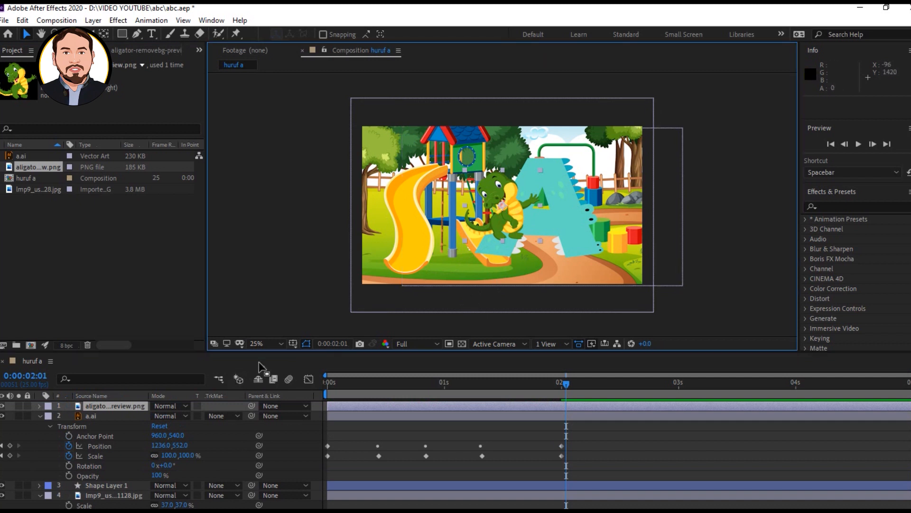
{"action": "left_click_drag", "start_coordinate": [504, 227], "coordinate": [422, 258]}
- At 0:00:01:18, start keyframing the alligator layer's Scale with a value of 0%
{"action": "left_click_drag", "start_coordinate": [565, 382], "coordinate": [531, 398]}
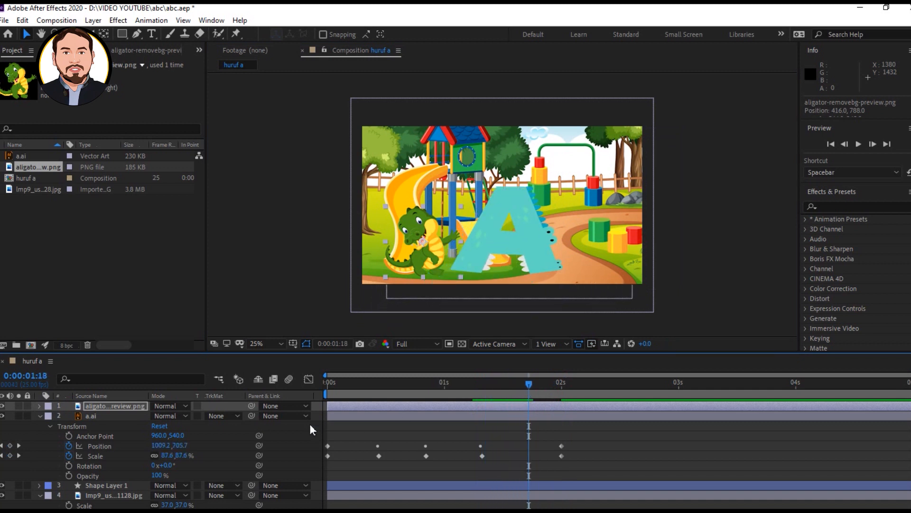
{"action": "left_click", "coordinate": [39, 406]}
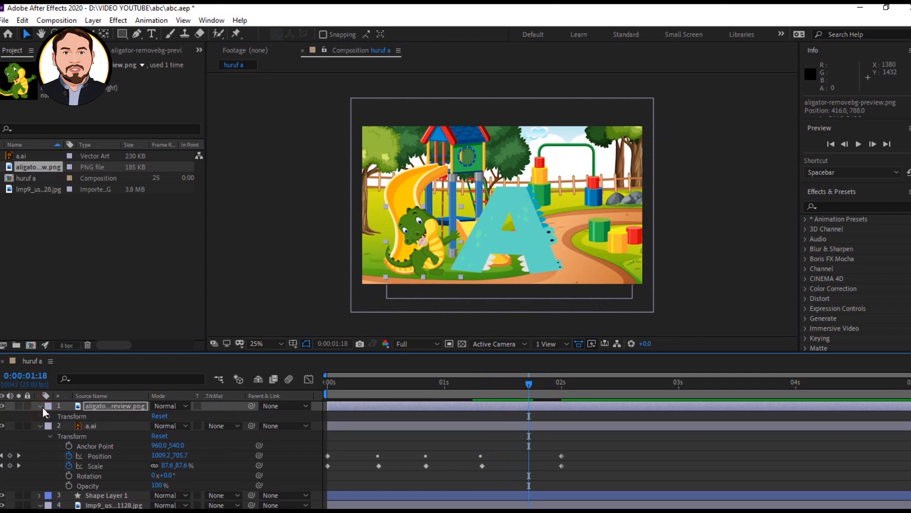
{"action": "left_click", "coordinate": [49, 417]}
{"action": "left_click", "coordinate": [69, 446]}
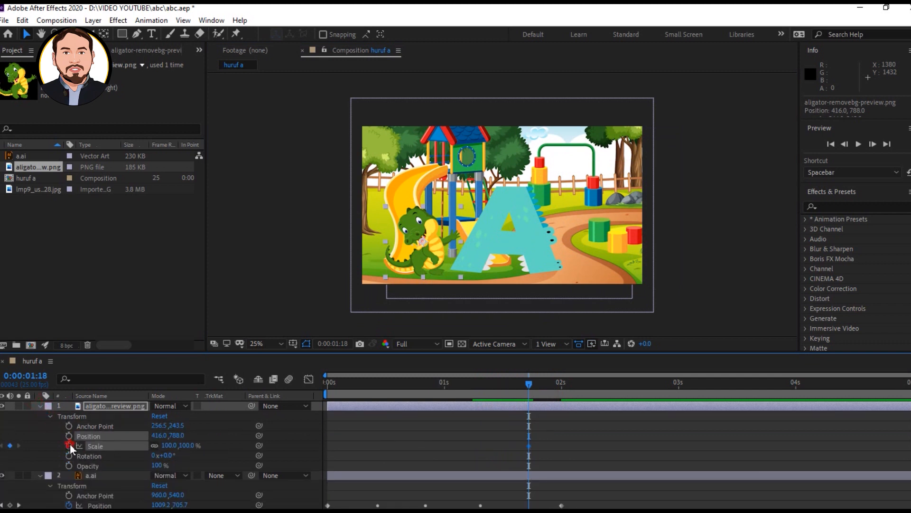
{"action": "left_click_drag", "start_coordinate": [166, 447], "coordinate": [52, 443]}
{"action": "left_click", "coordinate": [166, 445]}
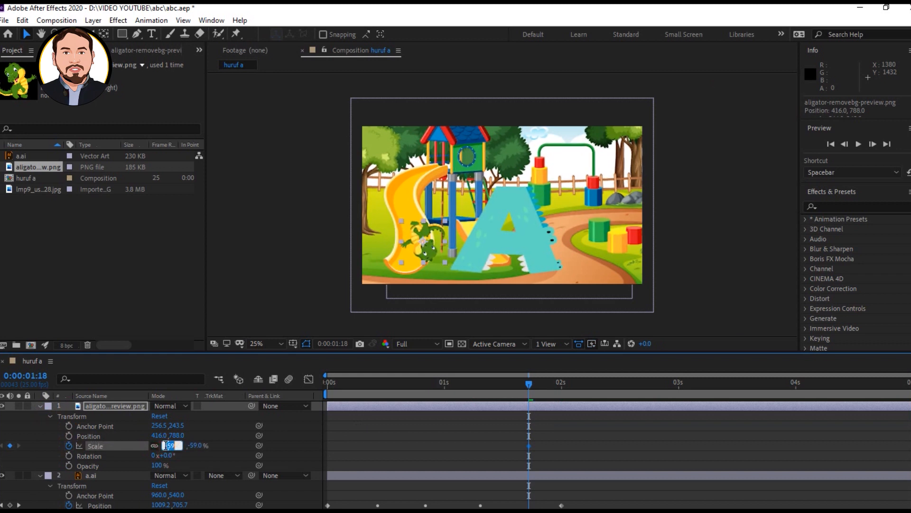
{"action": "type", "text": "0"}
- Keyframe the alligator layer's Scale at 100% at 0:00:02:00 and scrub through the animation from about 0:00:01:03 to 0:00:02:01
{"action": "left_click_drag", "start_coordinate": [531, 385], "coordinate": [565, 389]}
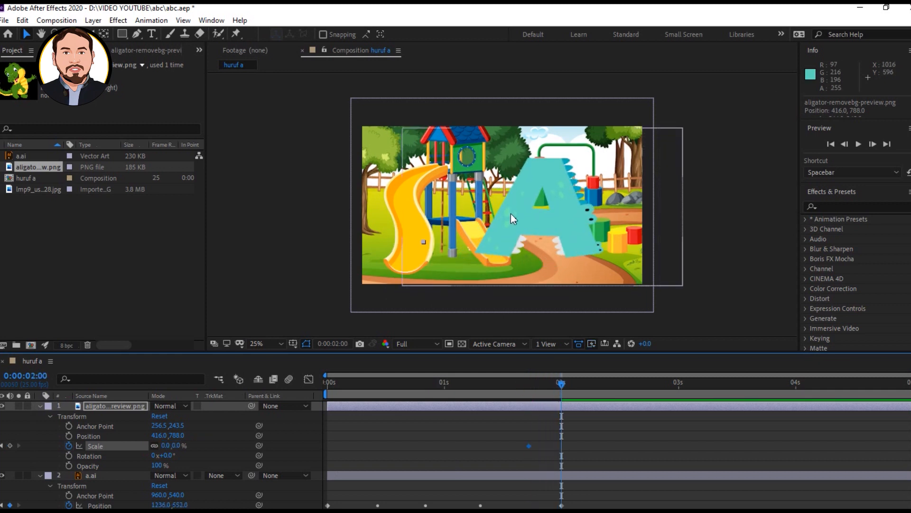
{"action": "left_click", "coordinate": [165, 445]}
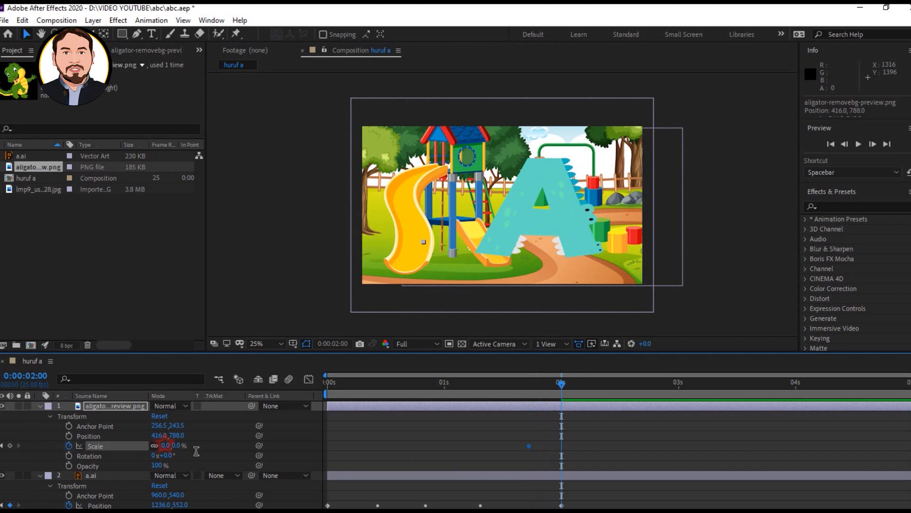
{"action": "type", "text": "100"}
{"action": "key", "text": "Return"}
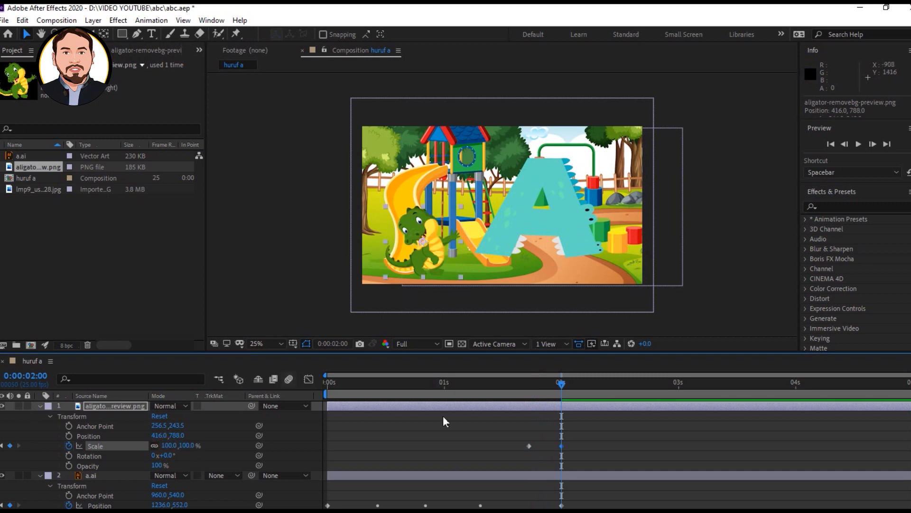
{"action": "left_click", "coordinate": [457, 384]}
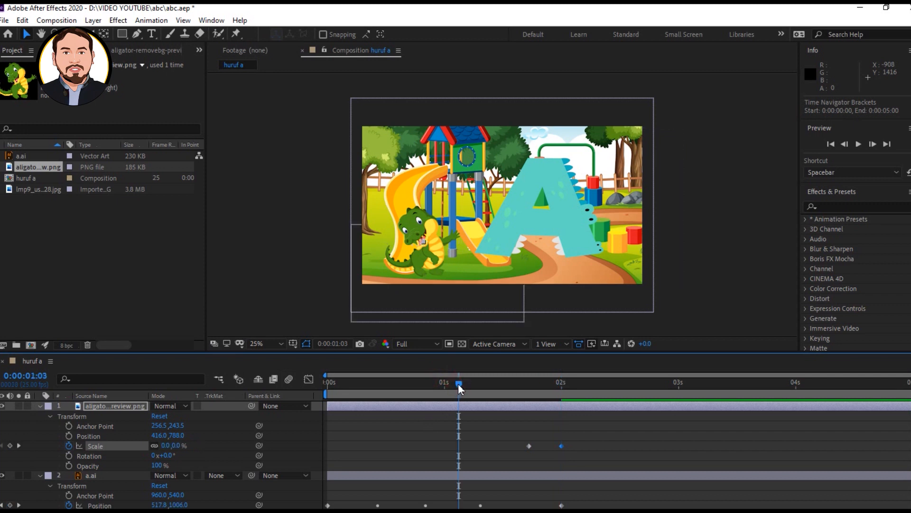
{"action": "left_click_drag", "start_coordinate": [465, 383], "coordinate": [568, 386]}
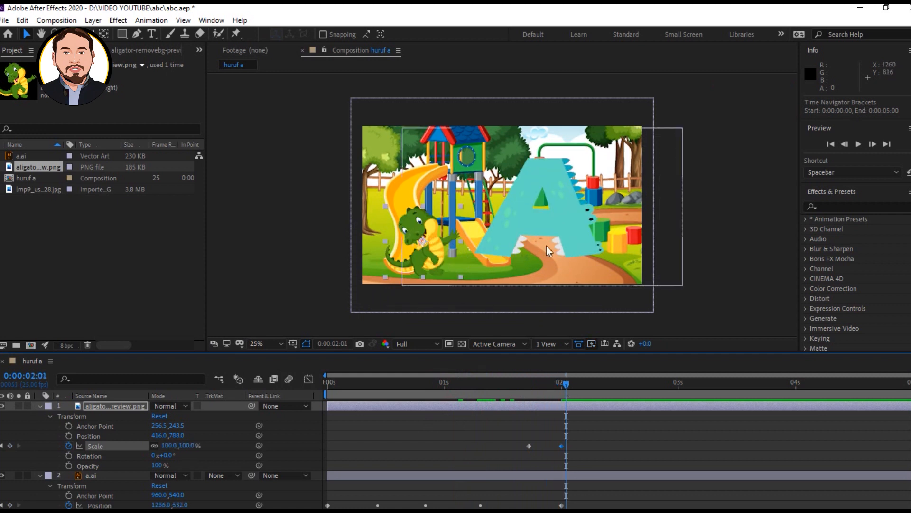